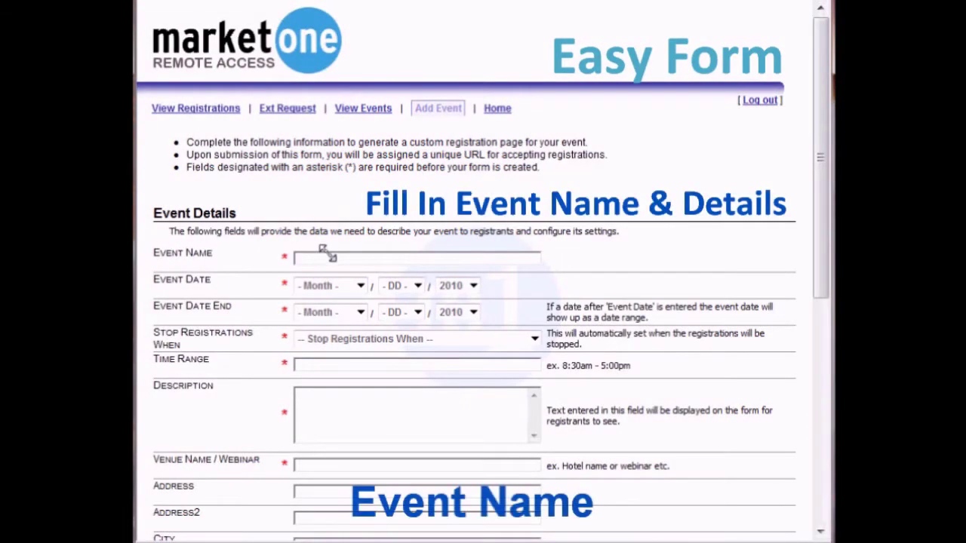
# Name the event "MarketOne EZ form Demo" and set its event date to November 23, 2010
pyautogui.write('MarketOne EZ form Demo')
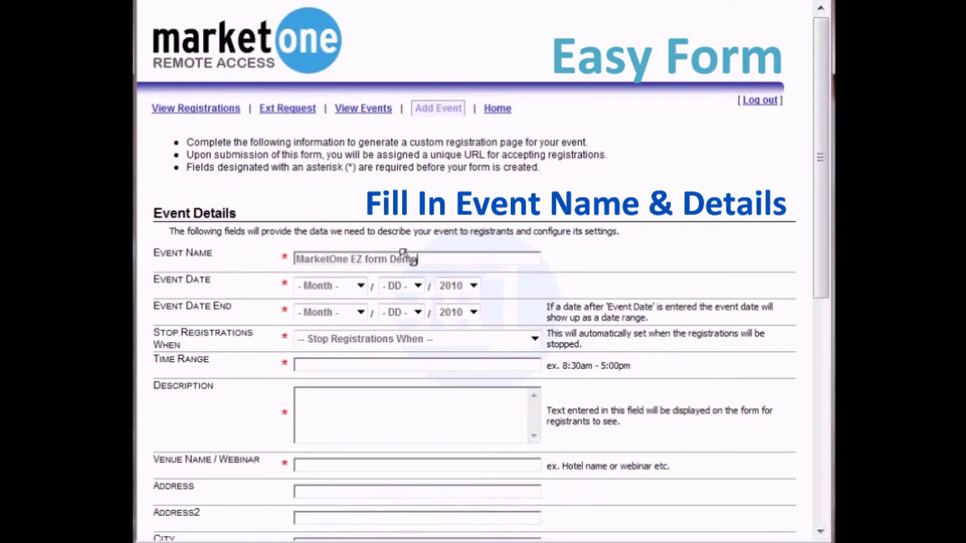
pyautogui.click(361, 286)
pyautogui.click(347, 438)
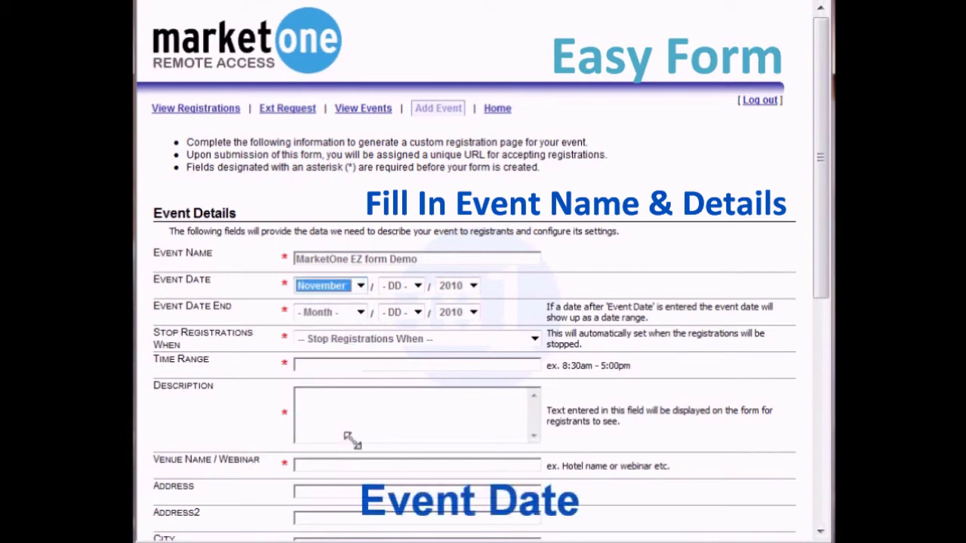
pyautogui.click(417, 285)
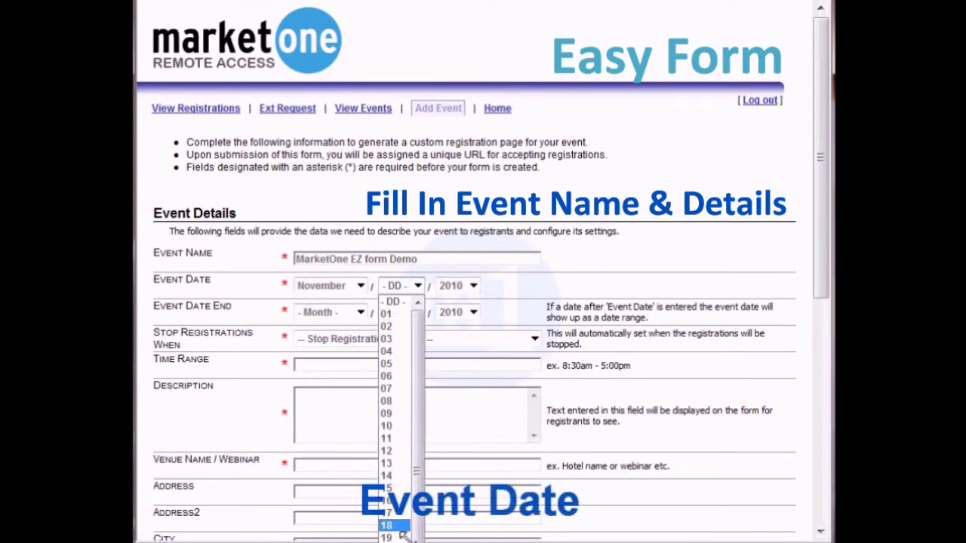
pyautogui.press('Return')
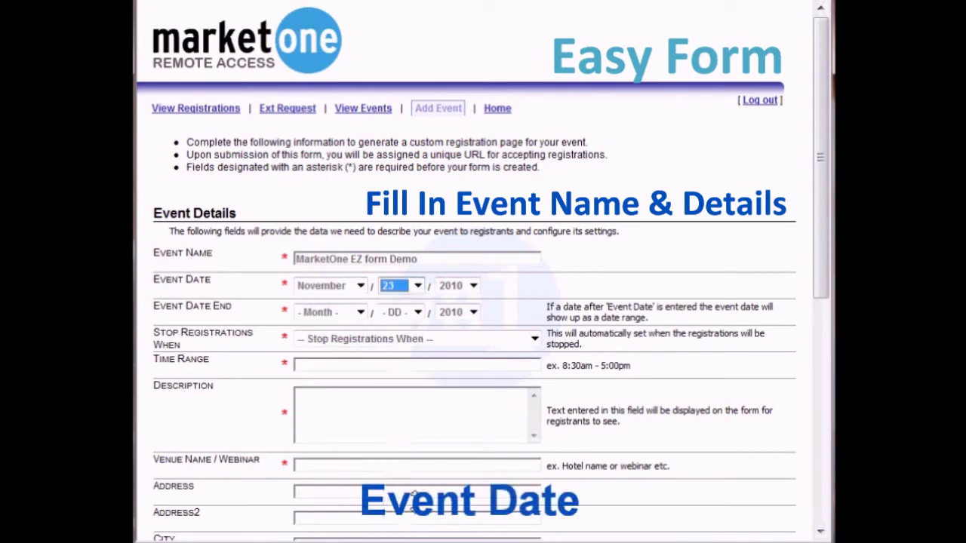
# Set the event's end date to November 24, 2010
pyautogui.click(360, 311)
pyautogui.click(355, 464)
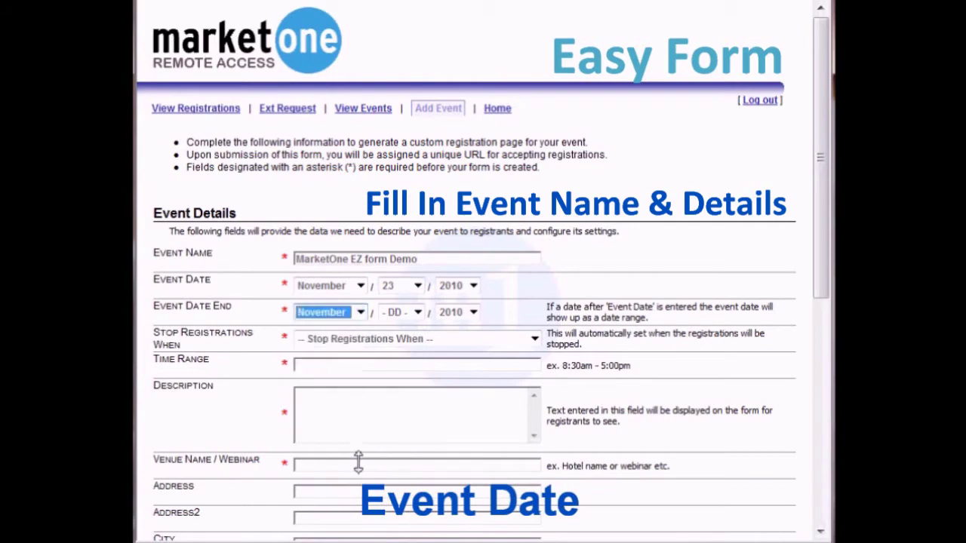
pyautogui.click(417, 311)
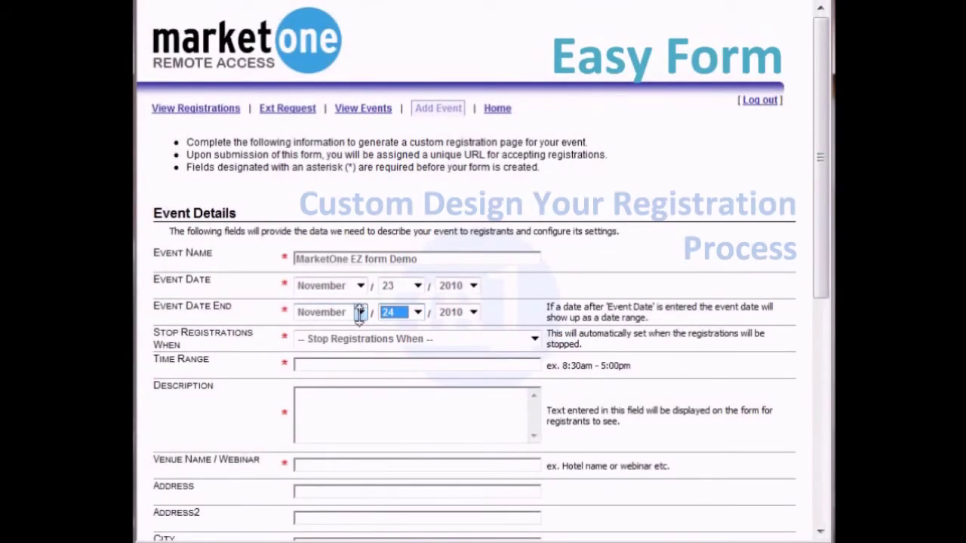
# Allow registrations until the day before the event and set the time range to 8:30am - 5:30pm
pyautogui.click(535, 341)
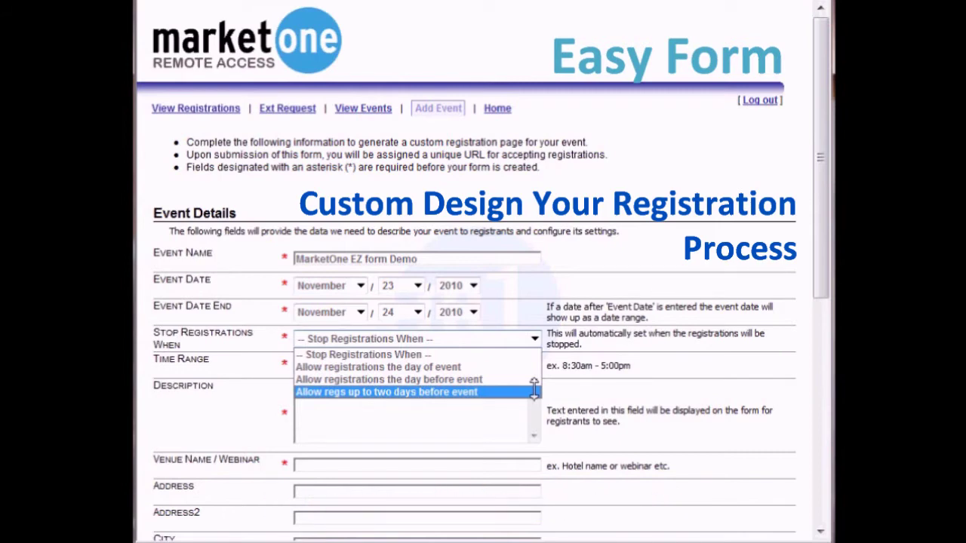
pyautogui.click(531, 383)
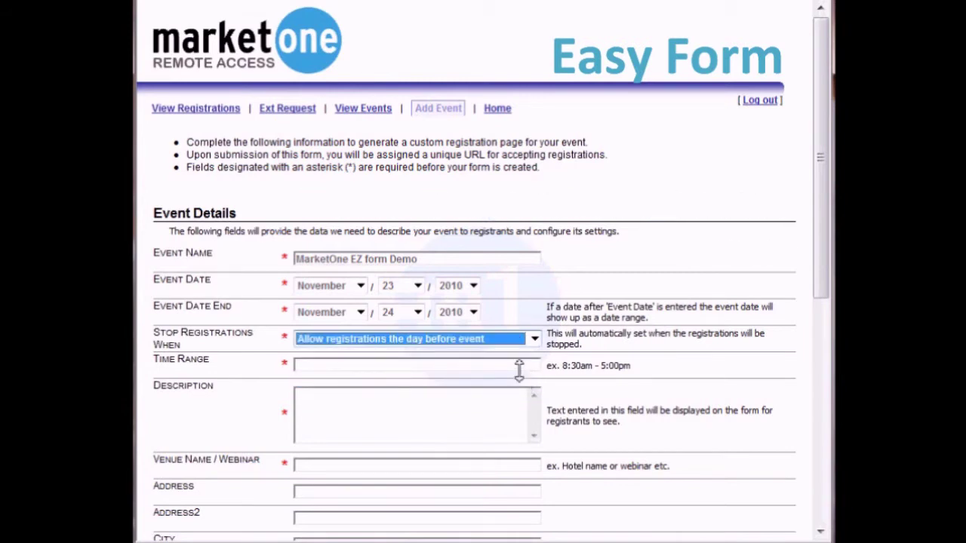
pyautogui.click(519, 366)
pyautogui.write('8:30am - 5:30pm')
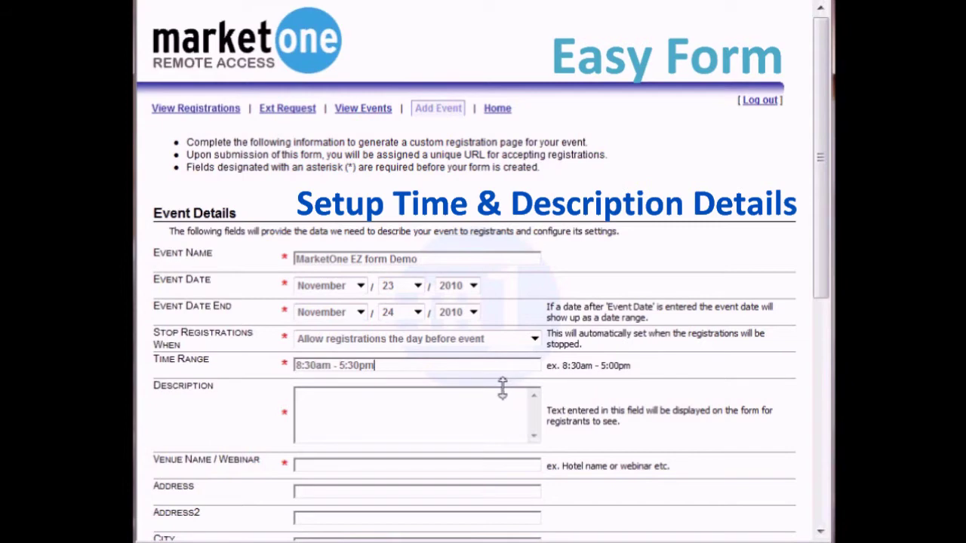
# Enter "Demonstration of the MarketOne EZ Form" as the event description
pyautogui.click(494, 415)
pyautogui.write('De')
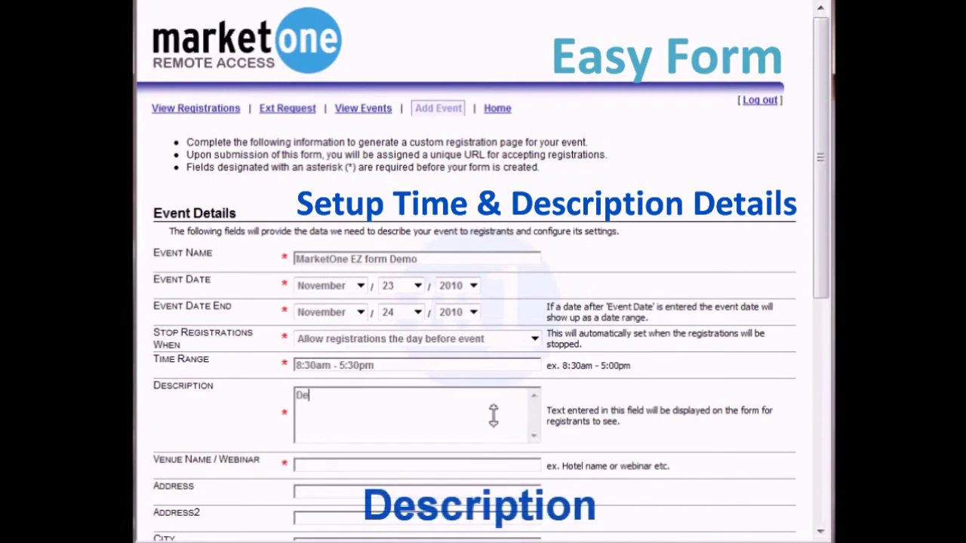
pyautogui.write('monstration of the')
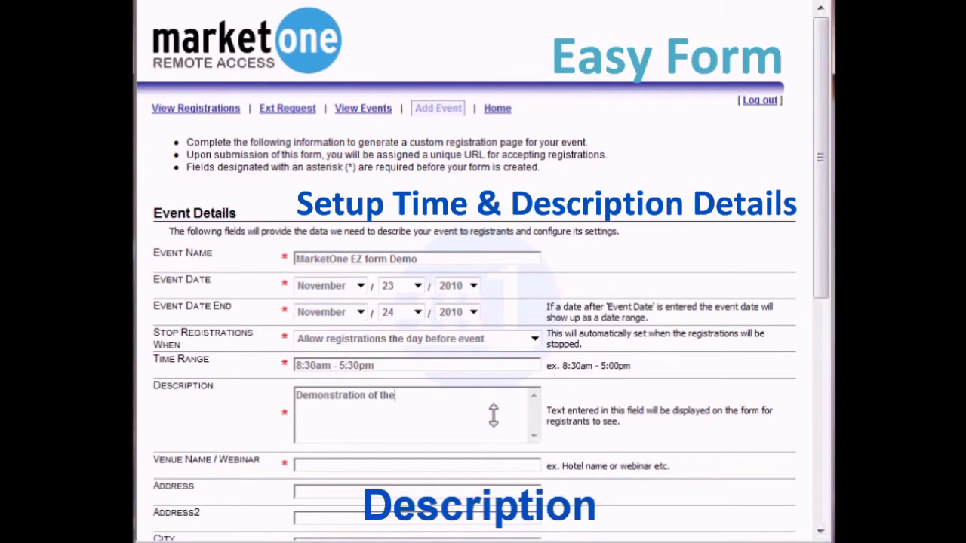
pyautogui.write(' MarketOne ')
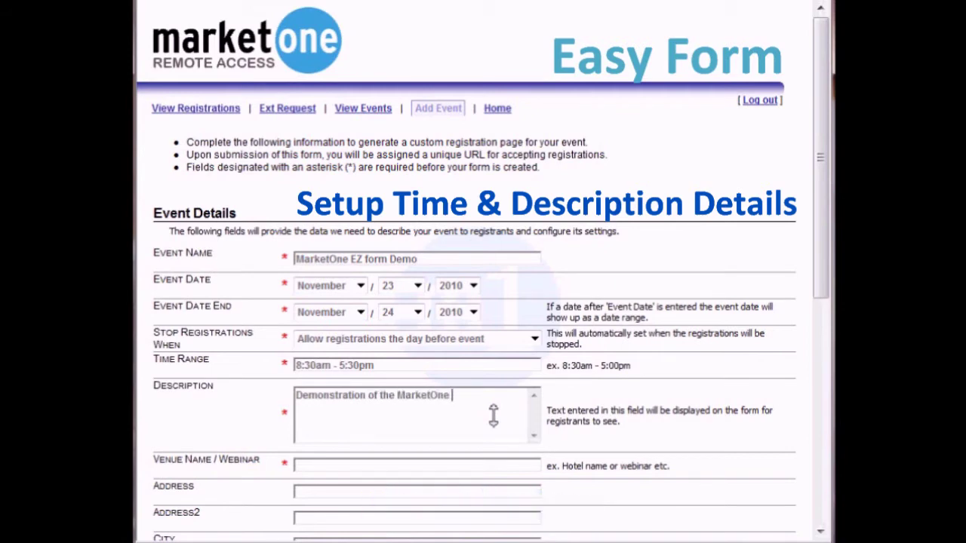
pyautogui.write('EZ Form')
# Enter MarketOne Offices as the venue and fill in its street address, city, state and ZIP code
pyautogui.click(480, 466)
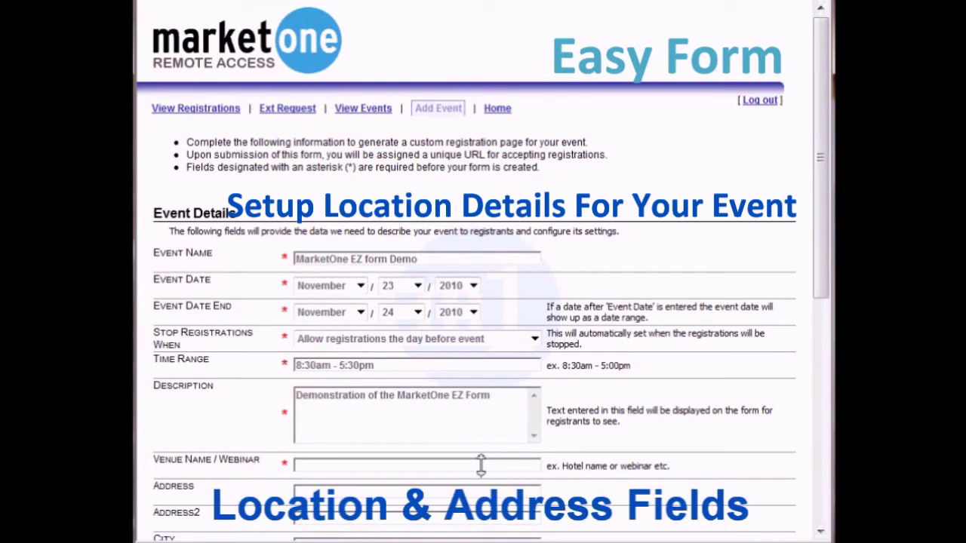
pyautogui.write('MarketOne Offices')
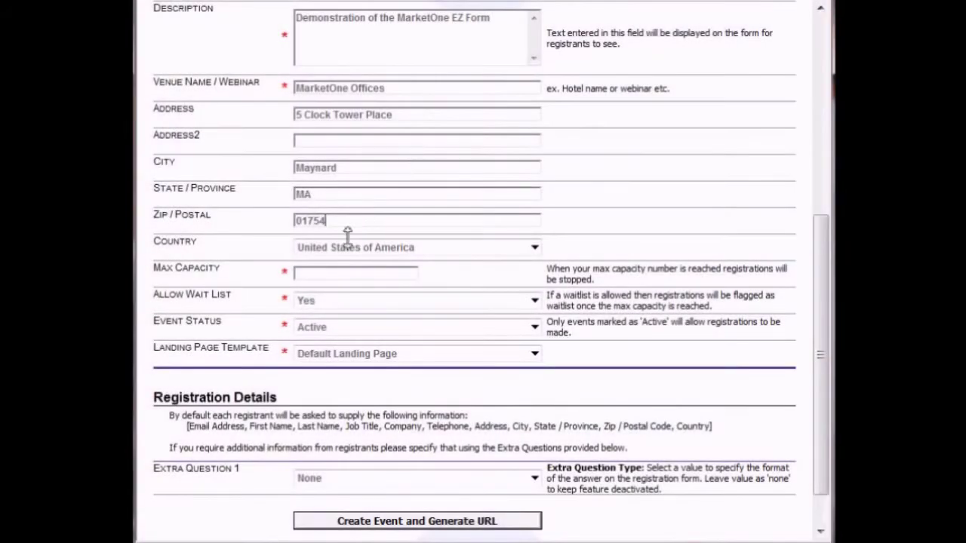
# Set the event's maximum capacity to 50 and allow a wait list
pyautogui.click(338, 273)
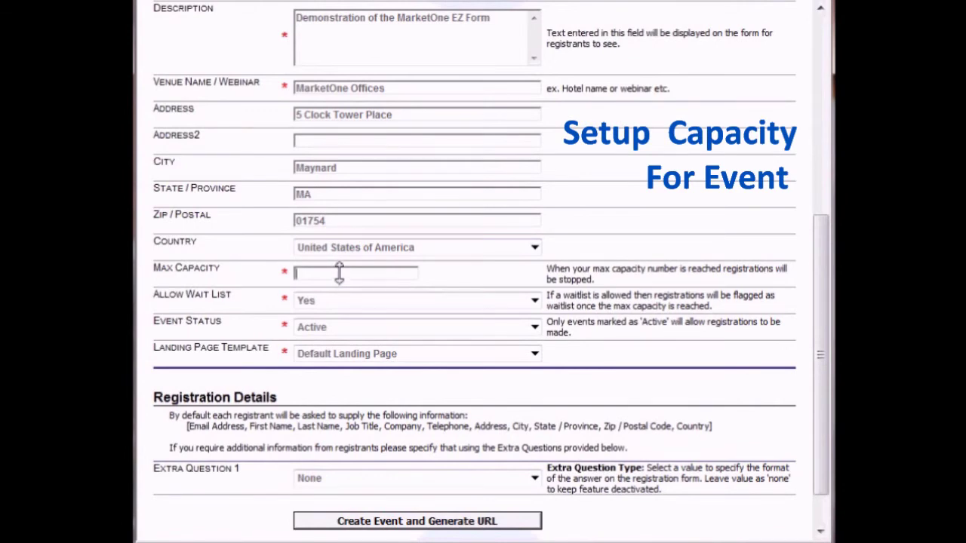
pyautogui.write('50')
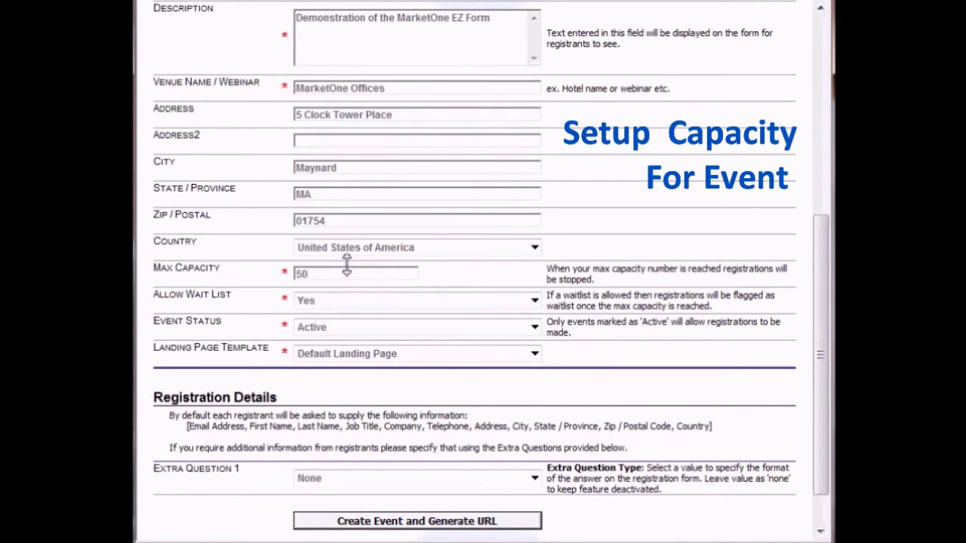
pyautogui.click(371, 300)
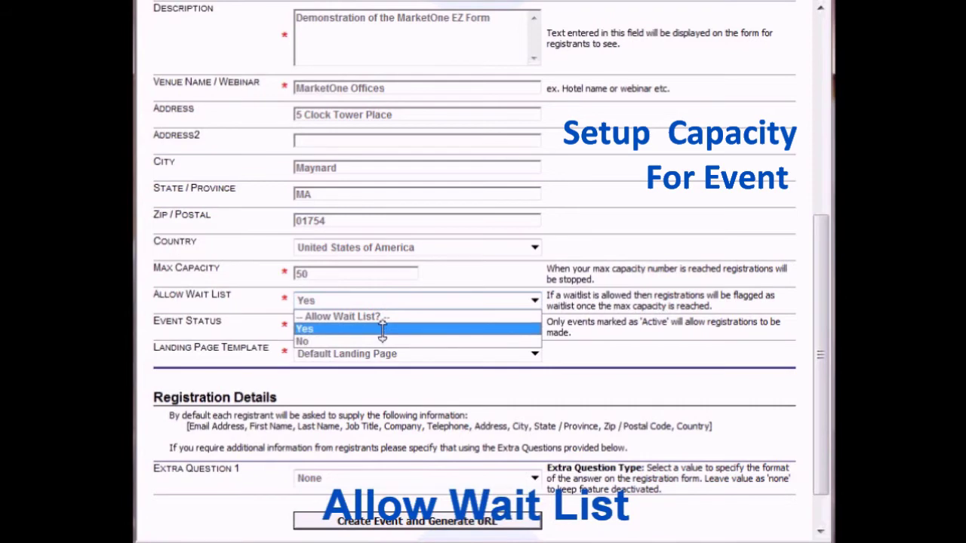
pyautogui.click(383, 329)
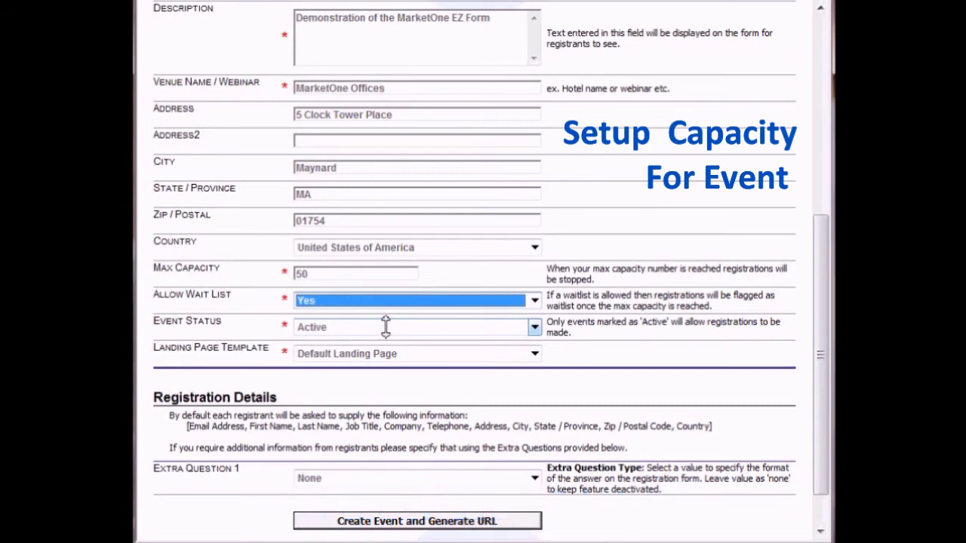
# Choose Active as the event status and Default Landing Page as the landing page template
pyautogui.click(487, 326)
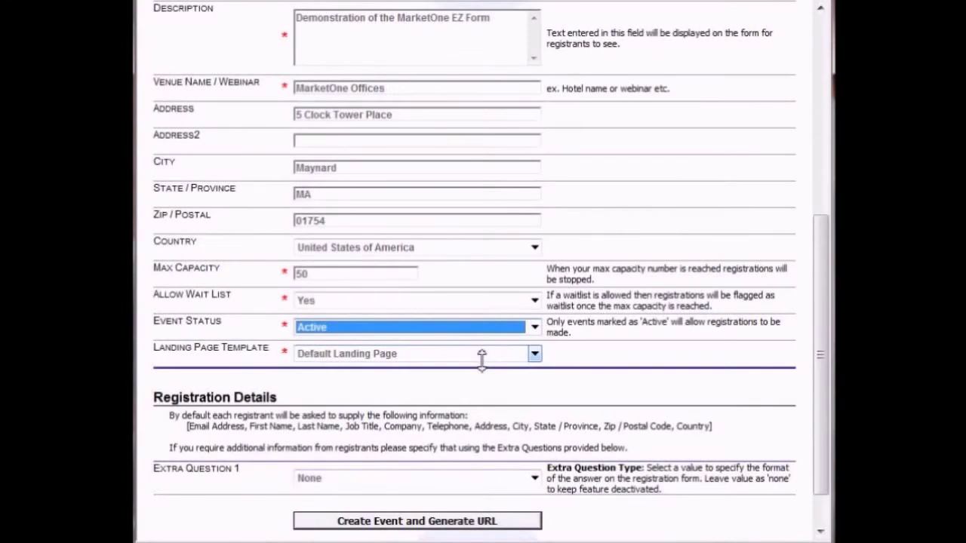
pyautogui.click(482, 360)
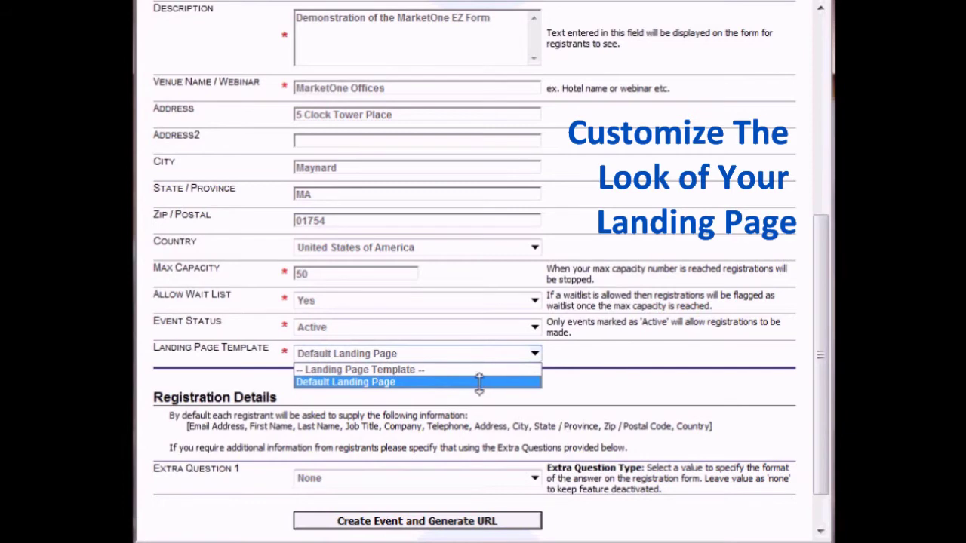
pyautogui.click(479, 382)
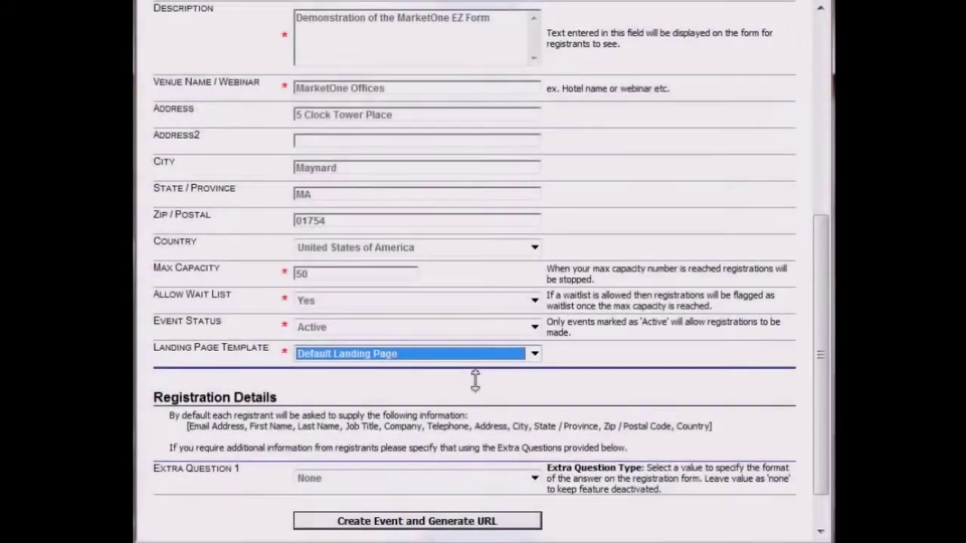
# Set up Extra Question 1 as Yes / No (Drop Down) with the label "Will you be bringing a guest?"
pyautogui.scroll(-1, 476, 381)
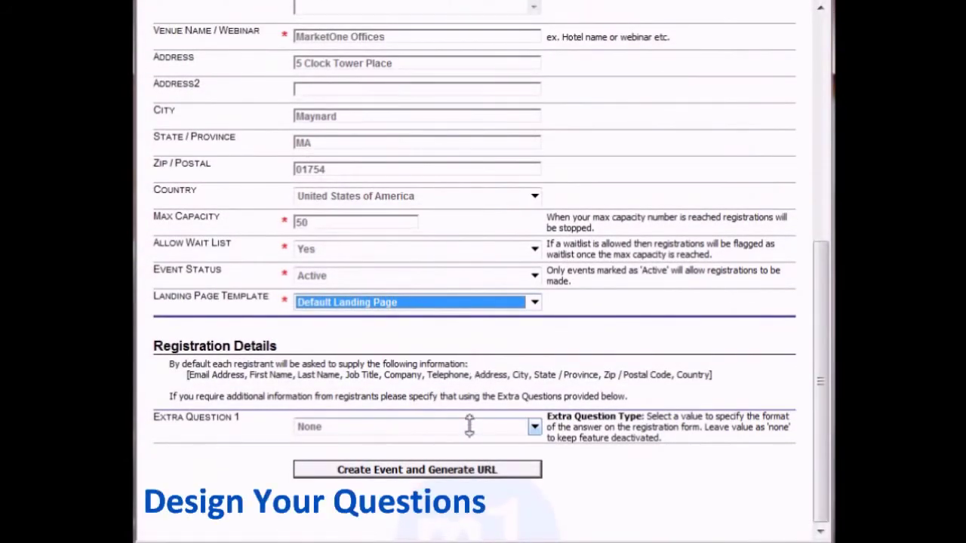
pyautogui.click(535, 426)
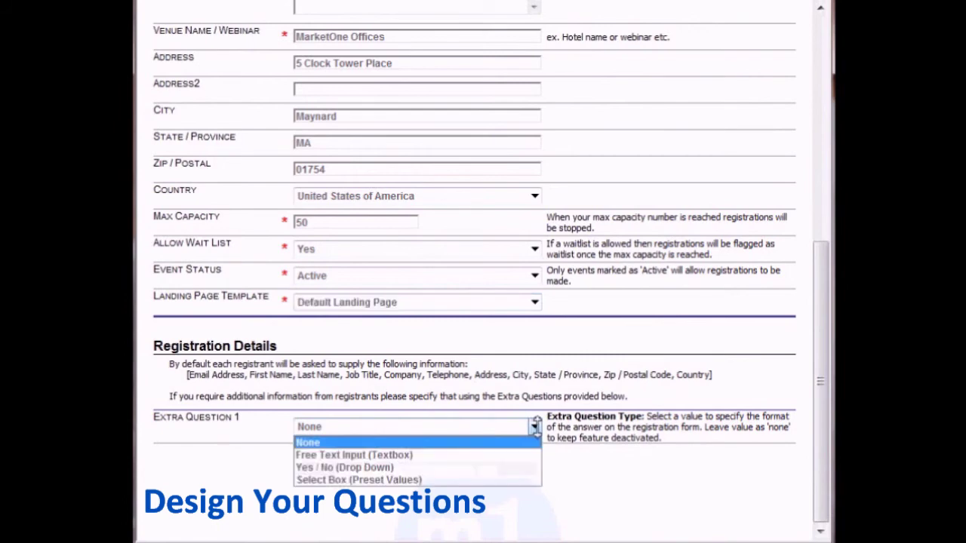
pyautogui.click(530, 467)
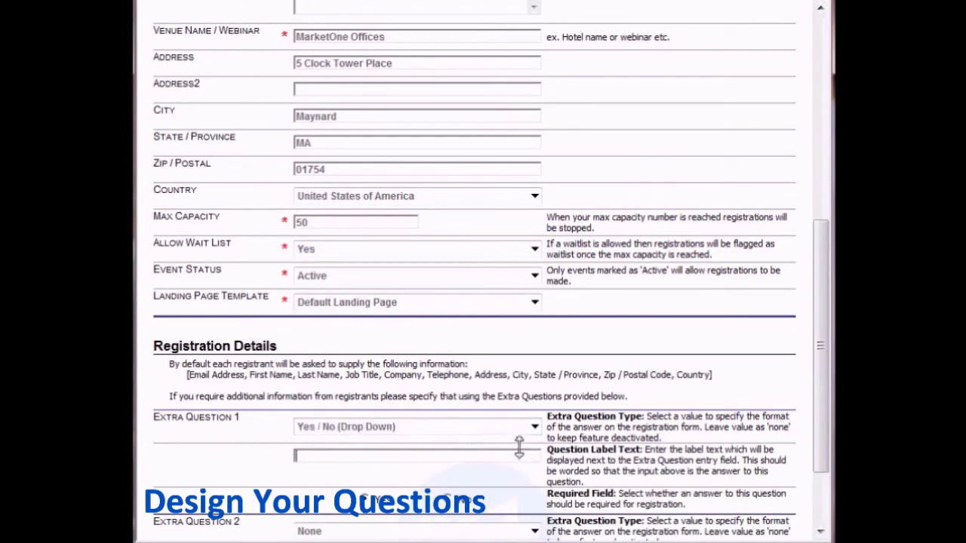
pyautogui.write('Will you be bringing a guest?')
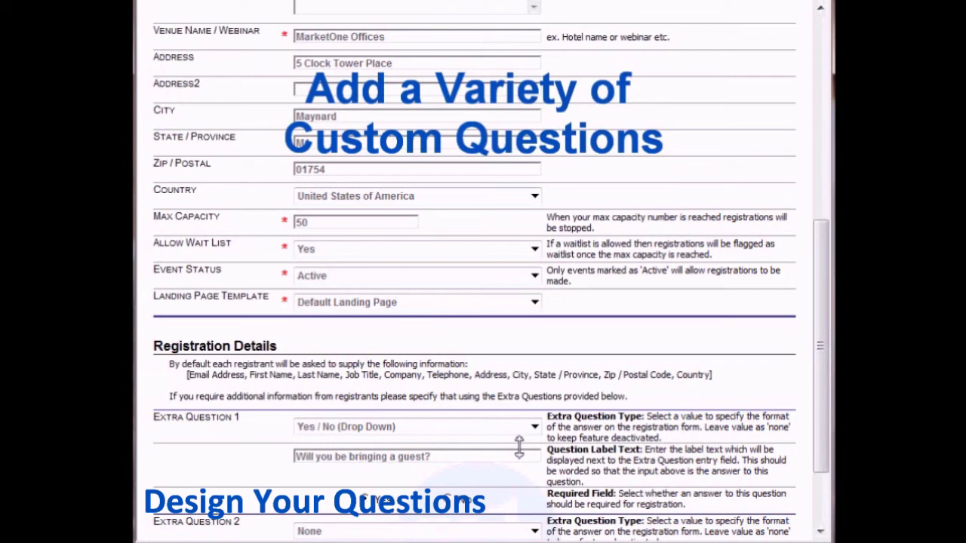
# Set up Extra Question 2 as Free Text Input (Textbox) with the label "What is the name of your guest?"
pyautogui.scroll(-3, 519, 449)
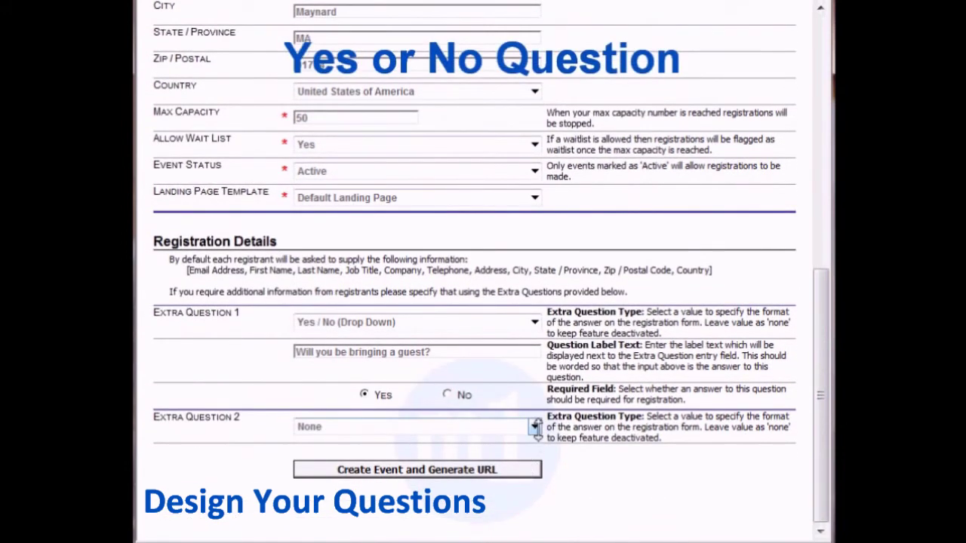
pyautogui.click(534, 427)
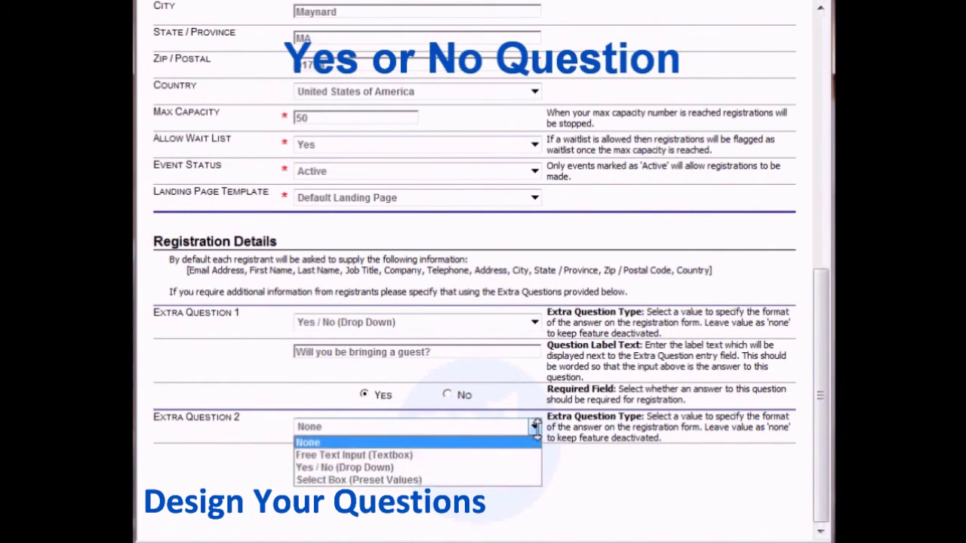
pyautogui.click(532, 455)
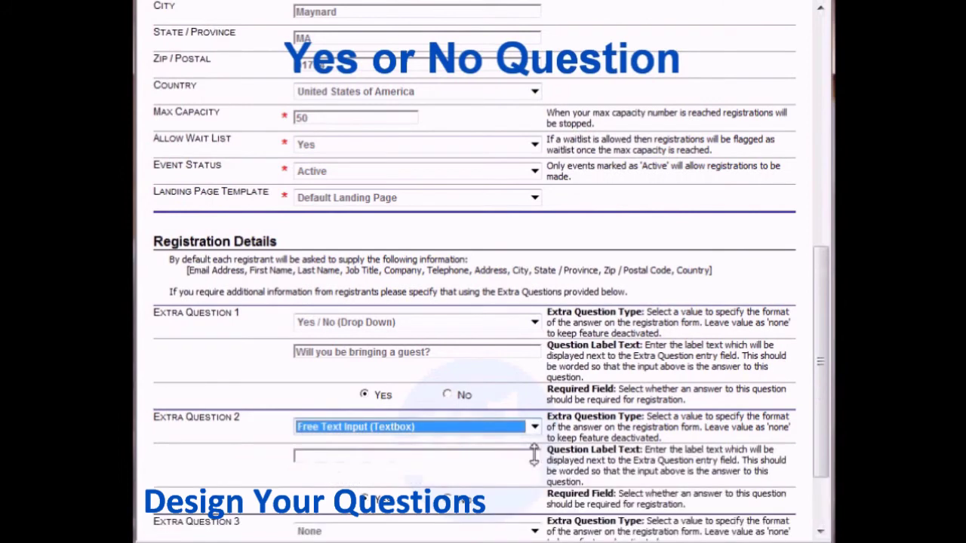
pyautogui.click(515, 458)
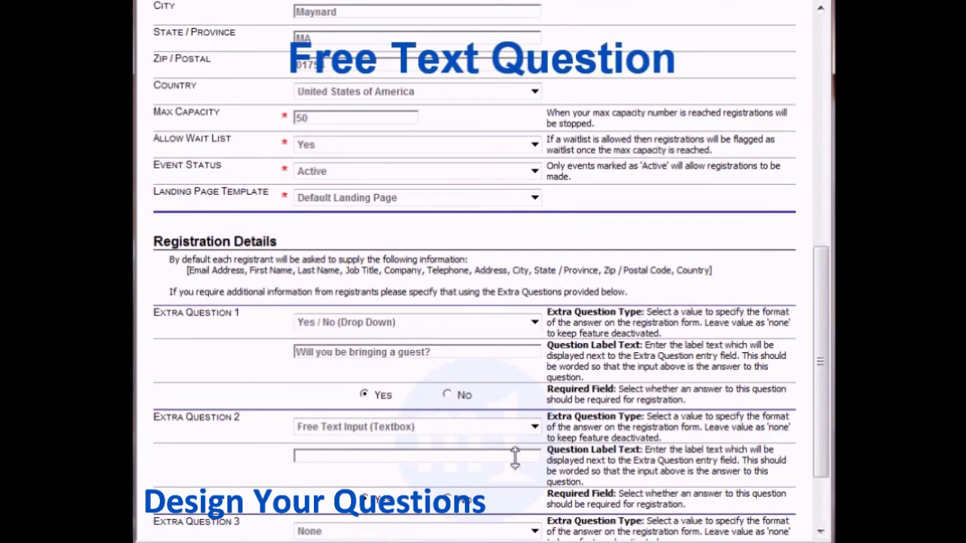
pyautogui.write('What is the name of yo')
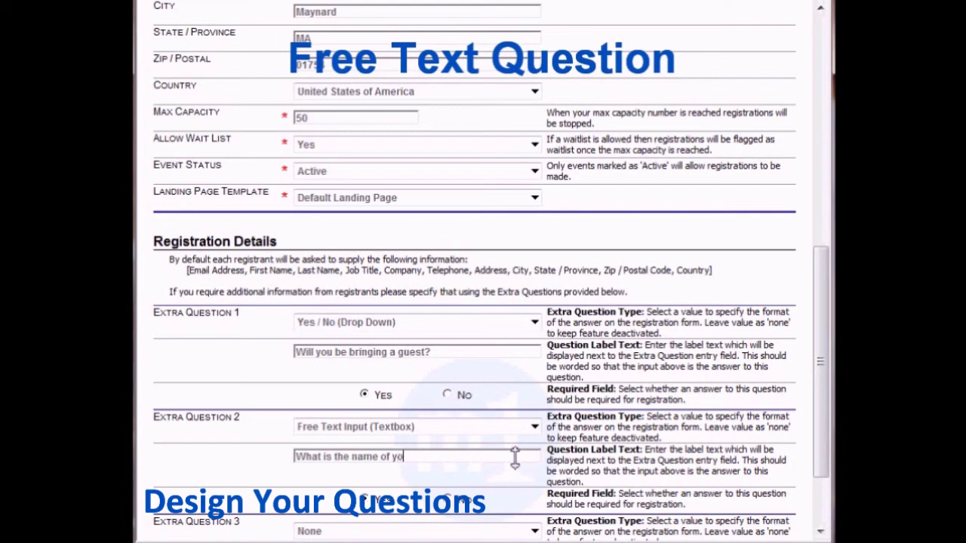
pyautogui.write('ur guest?')
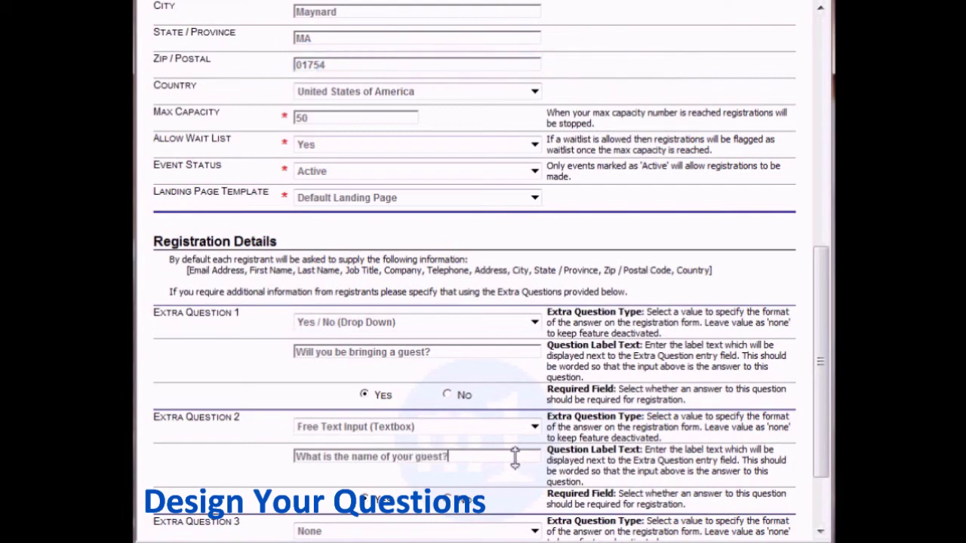
# Set up Extra Question 3 as Select Box (Preset Values) with the label "What would you prefer for dinner?"
pyautogui.scroll(-3, 514, 456)
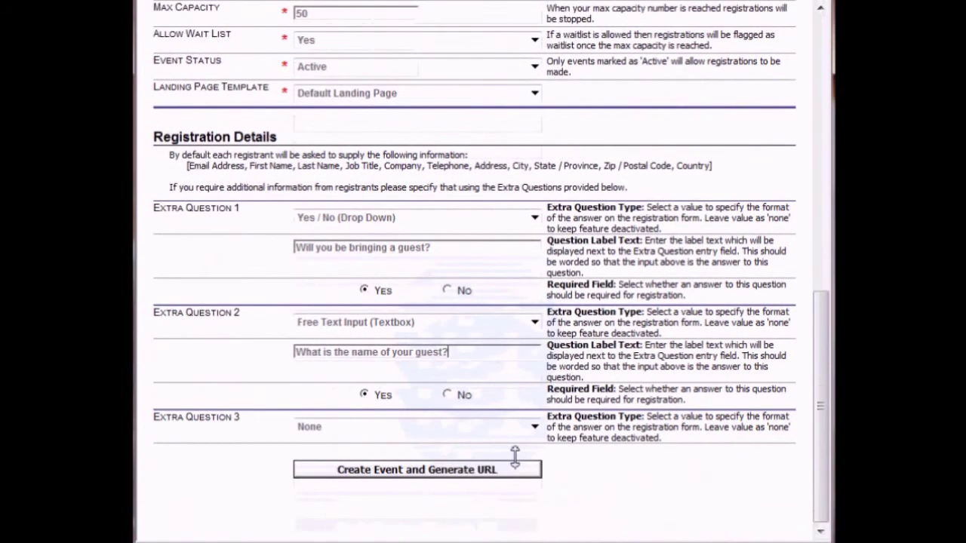
pyautogui.click(534, 427)
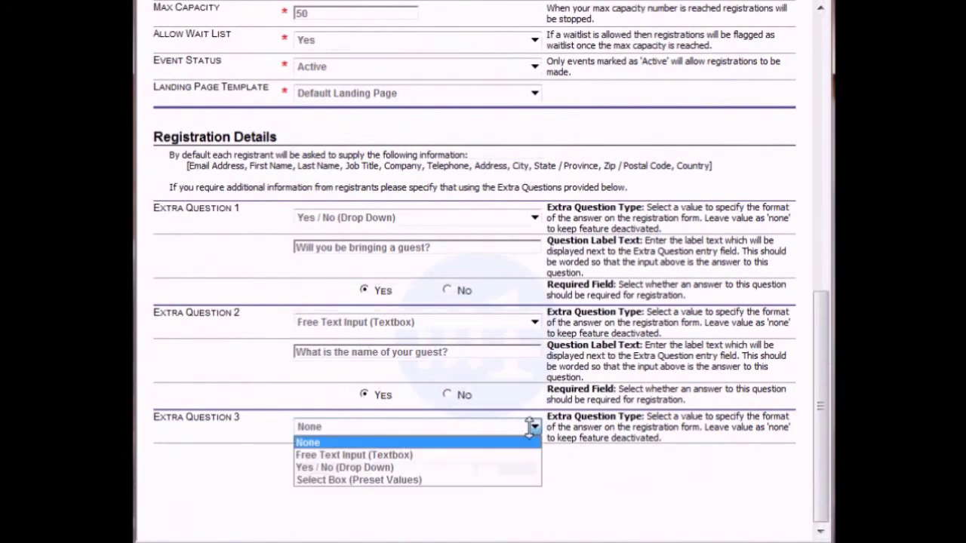
pyautogui.click(512, 481)
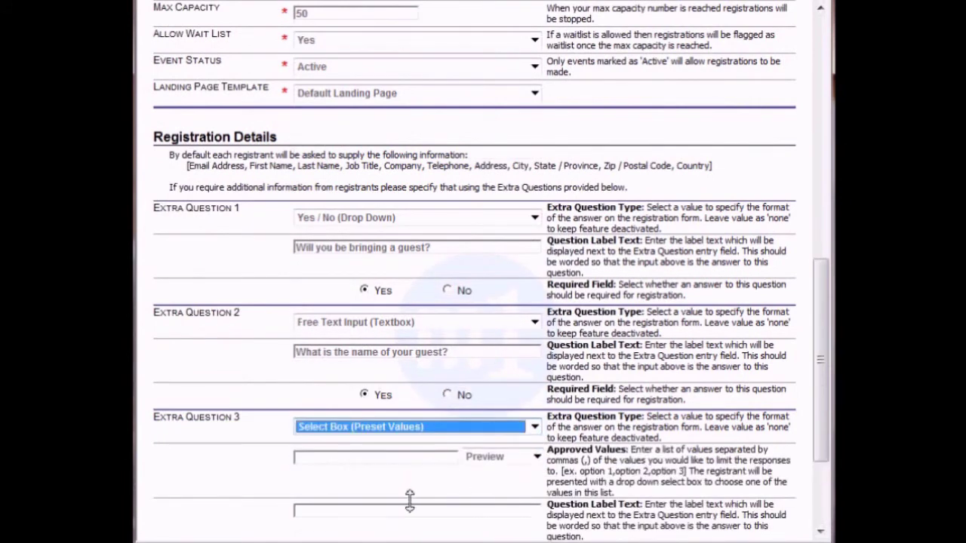
pyautogui.write('Wha')
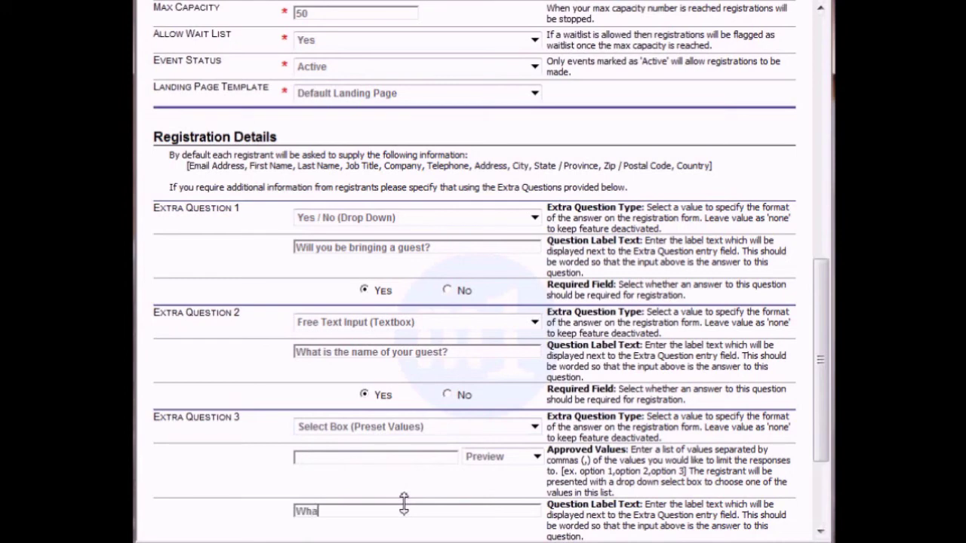
pyautogui.write('t would ')
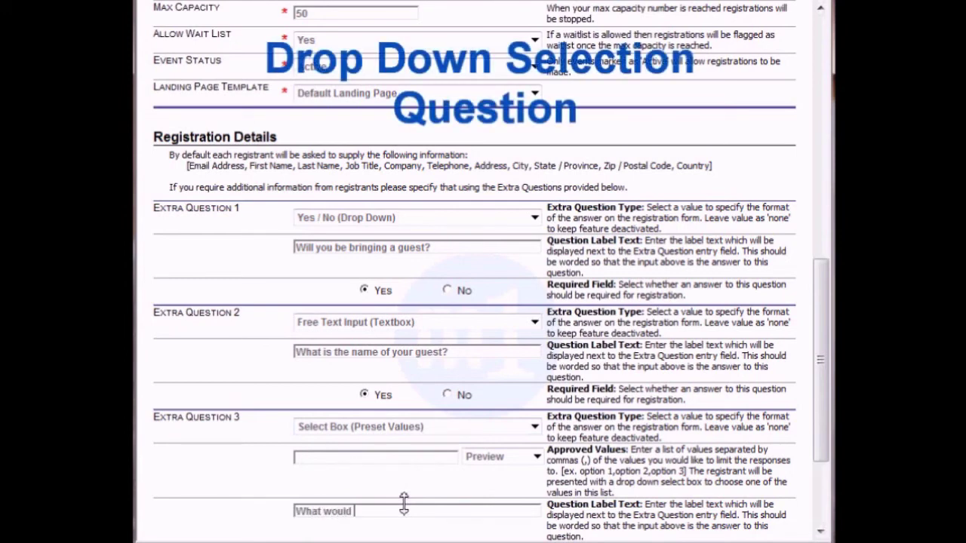
pyautogui.write('you prefer for dinner?')
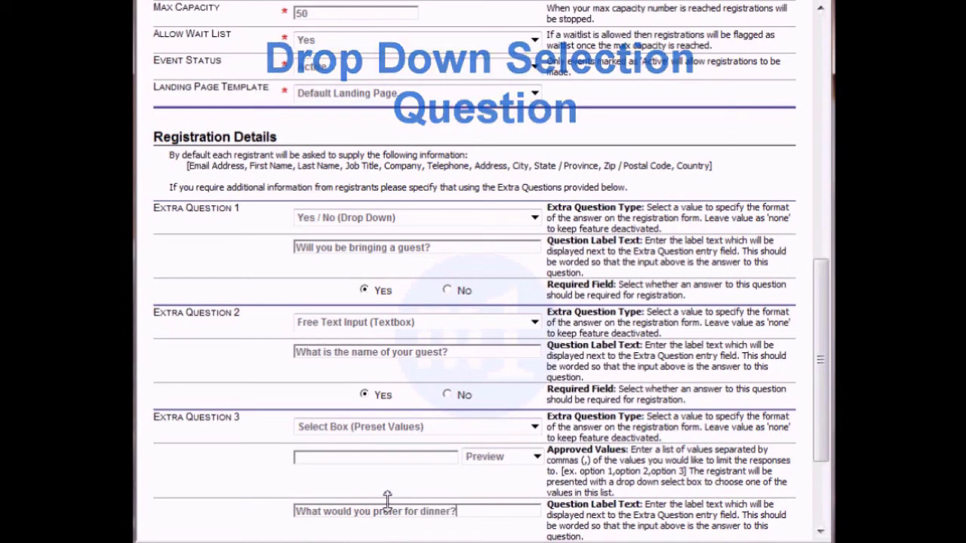
# Enter chicken,beef,fish as the approved values of Extra Question 3 and choose chicken in the preview
pyautogui.click(389, 457)
pyautogui.write('chi')
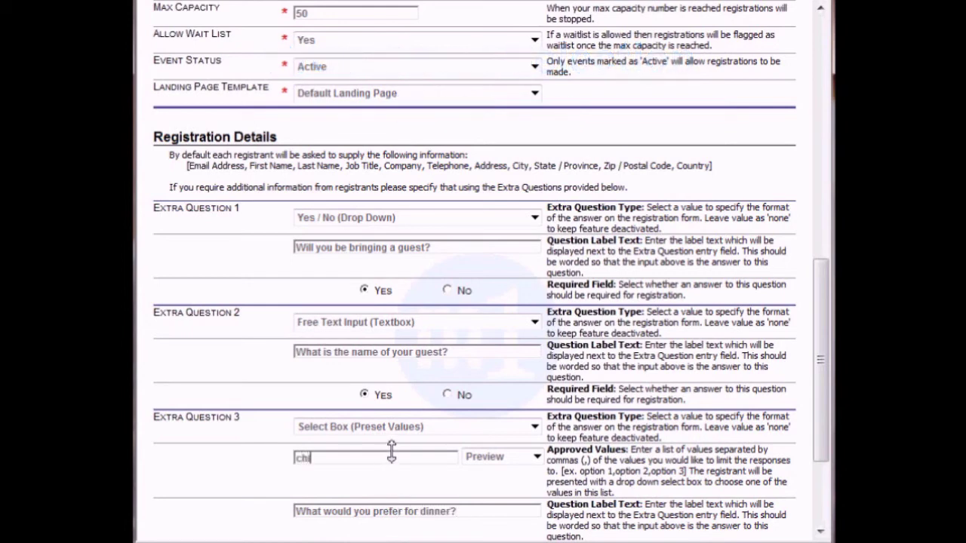
pyautogui.write('cken,beef,fish')
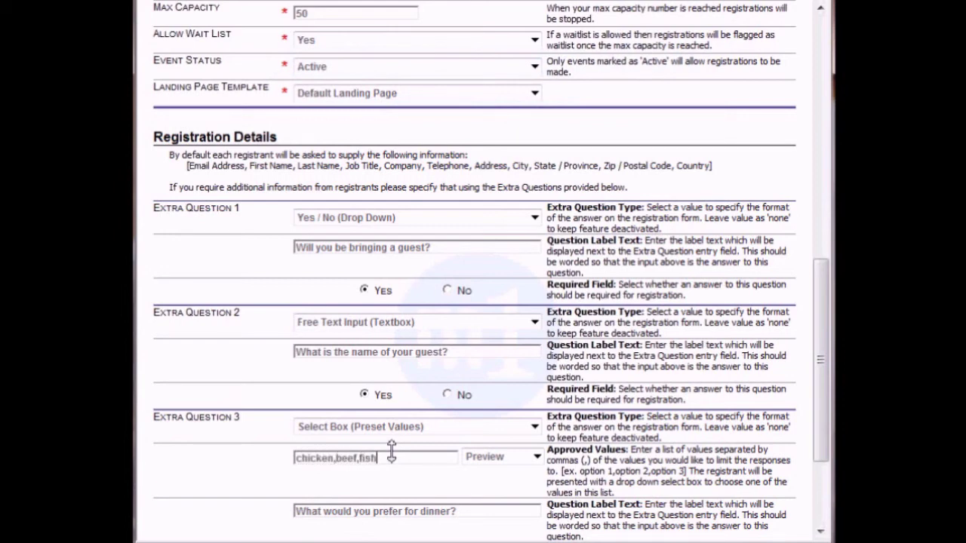
pyautogui.click(516, 457)
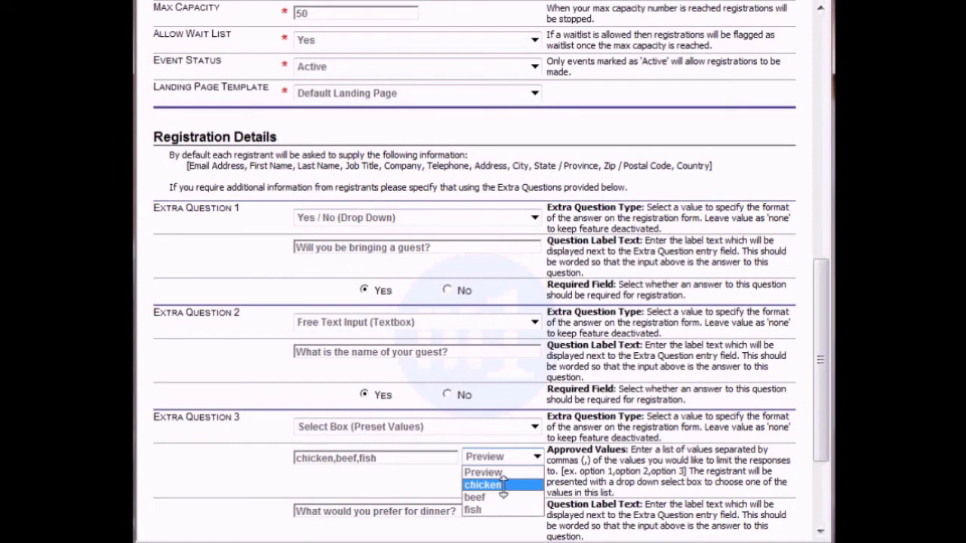
pyautogui.click(503, 485)
# Create the event with its registration URL and open the generated registration page
pyautogui.scroll(-3, 503, 485)
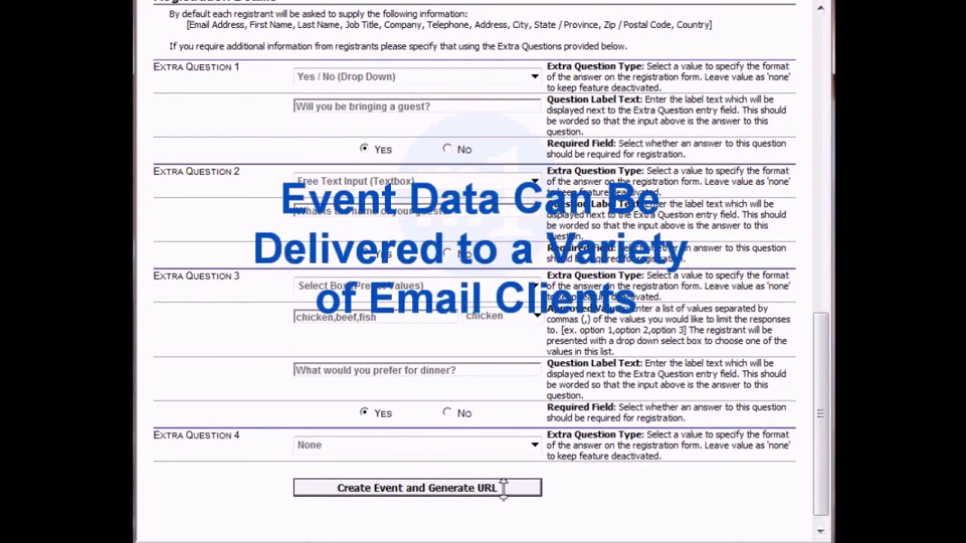
pyautogui.click(503, 488)
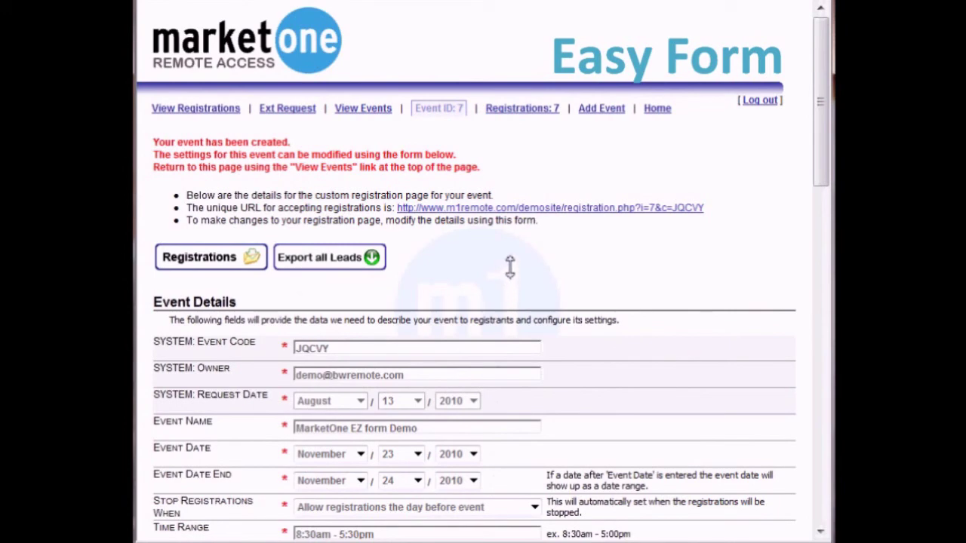
pyautogui.click(509, 208)
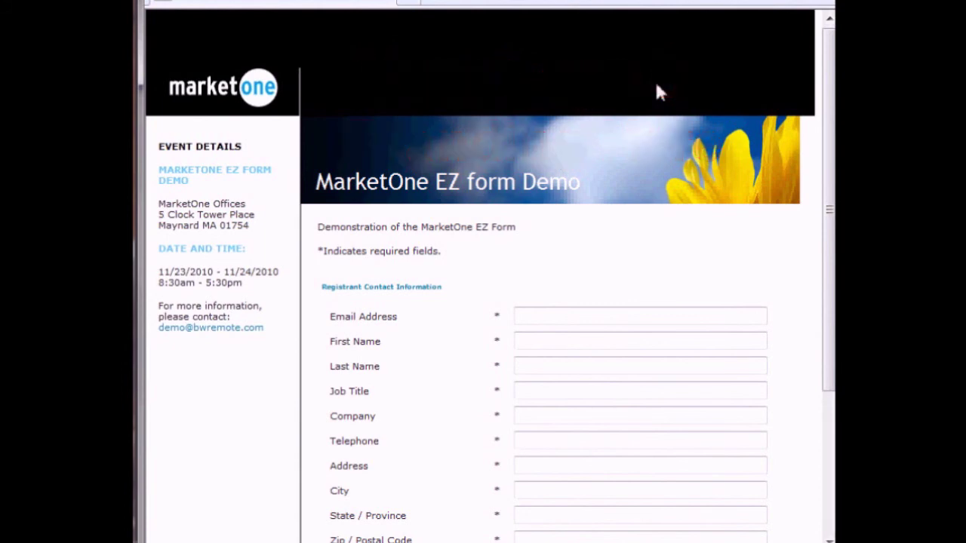
# Review the registration page, checking the answer choices of the guest and dinner questions
pyautogui.scroll(-3, 657, 91)
pyautogui.scroll(-1, 656, 91)
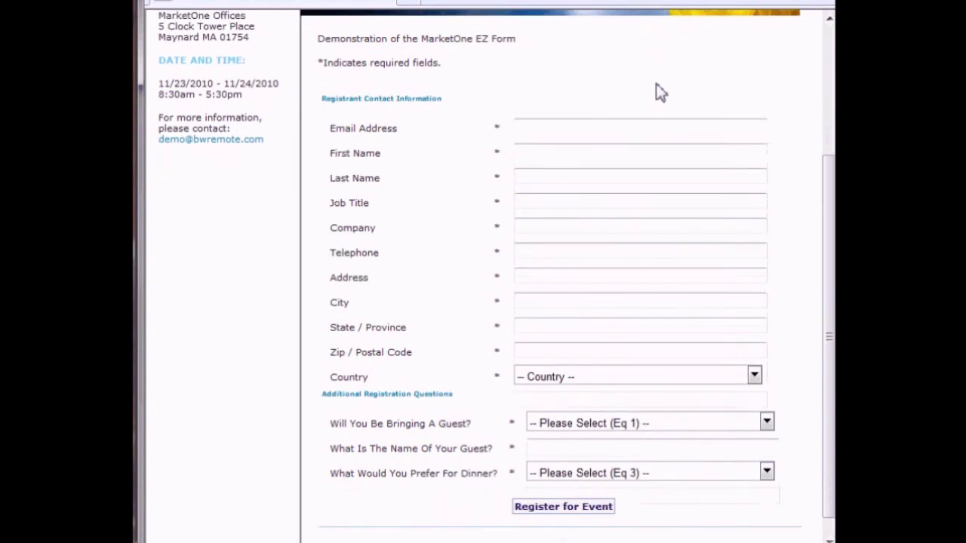
pyautogui.click(667, 403)
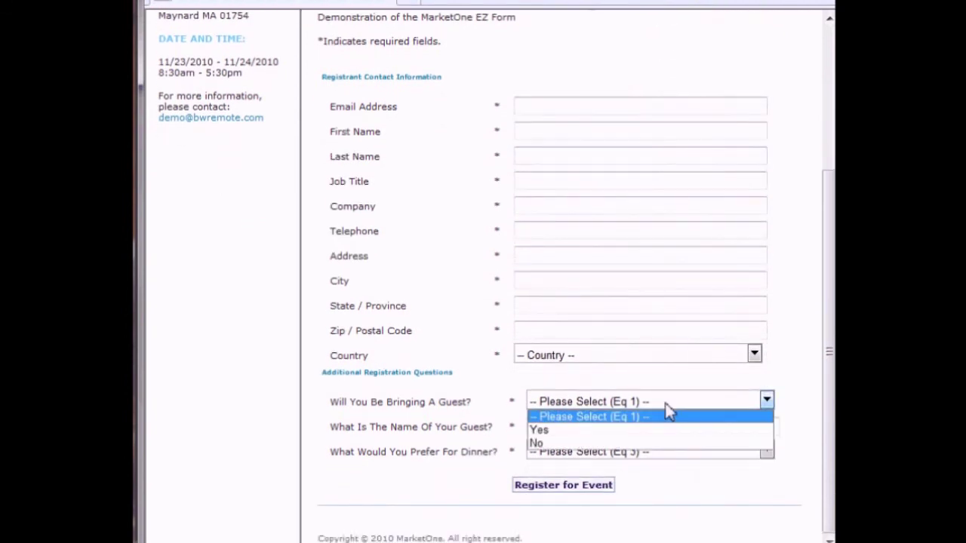
pyautogui.click(666, 406)
pyautogui.click(682, 451)
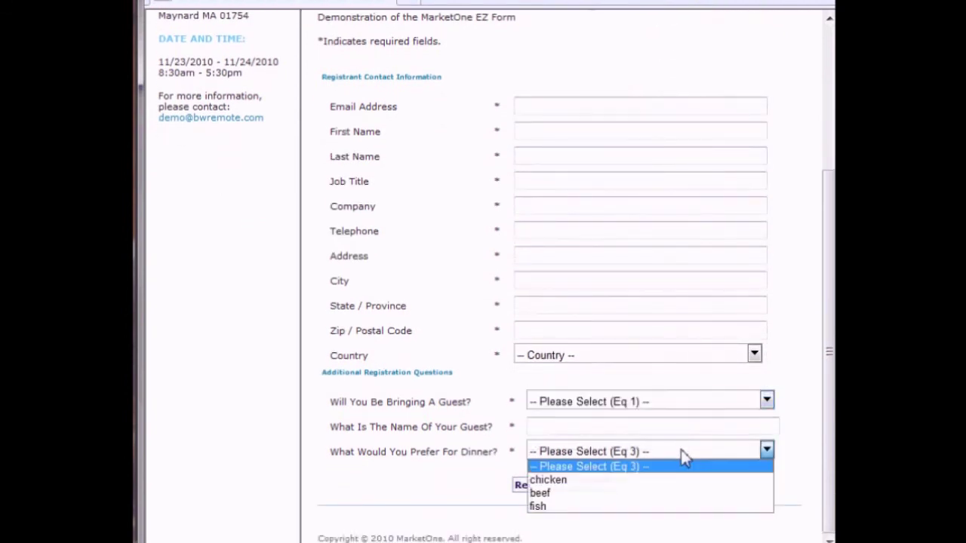
pyautogui.click(683, 453)
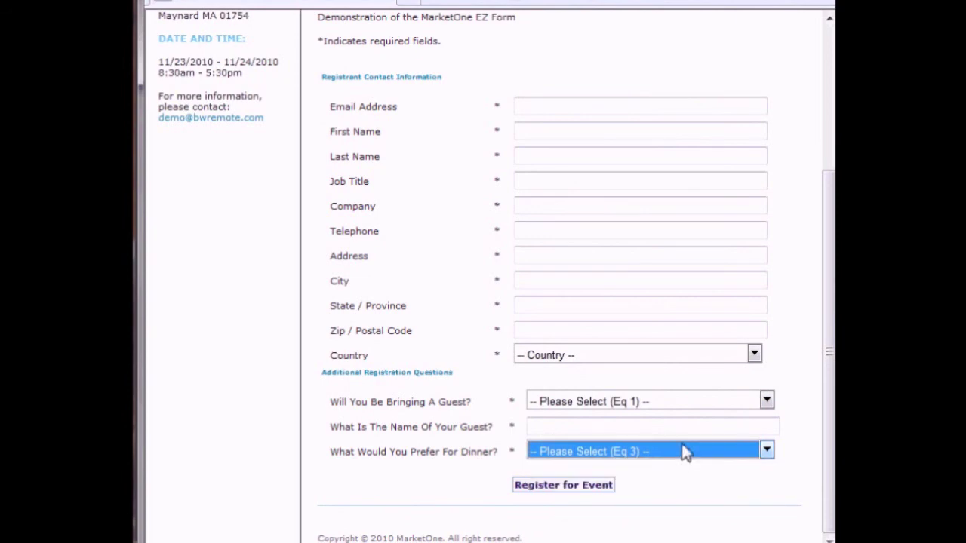
pyautogui.scroll(3, 571, 58)
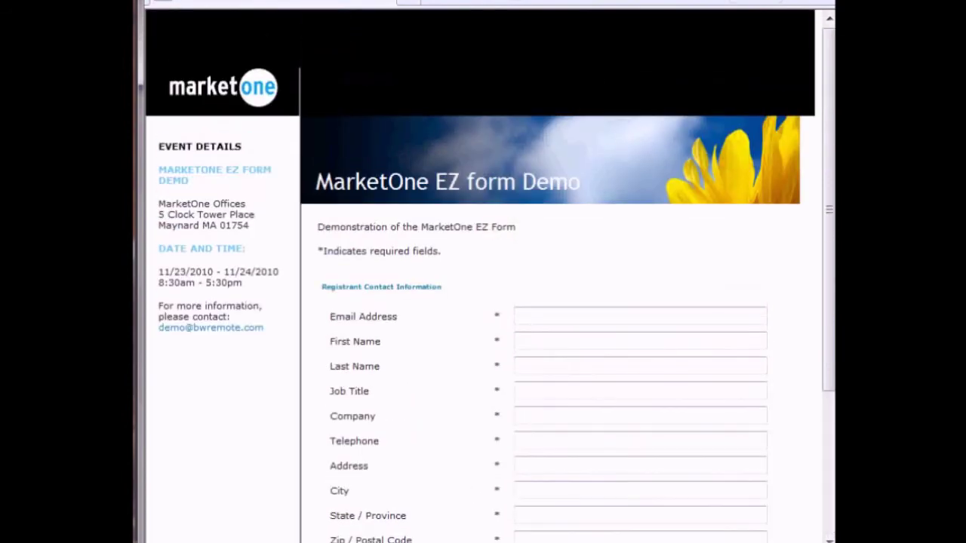